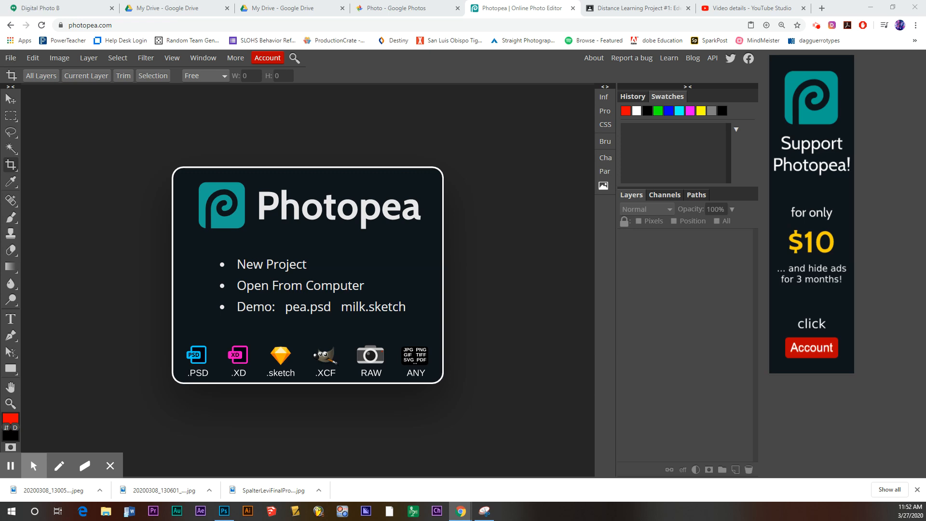
Open Photopea's File menu from the empty start screen.
{"action": "left_click", "coordinate": [16, 57]}
Open 20200308_130050_HDR-02 and 20200308_130601_HDR-01 together from the Downloads folder.
{"action": "left_click", "coordinate": [32, 89]}
{"action": "left_click", "coordinate": [44, 52]}
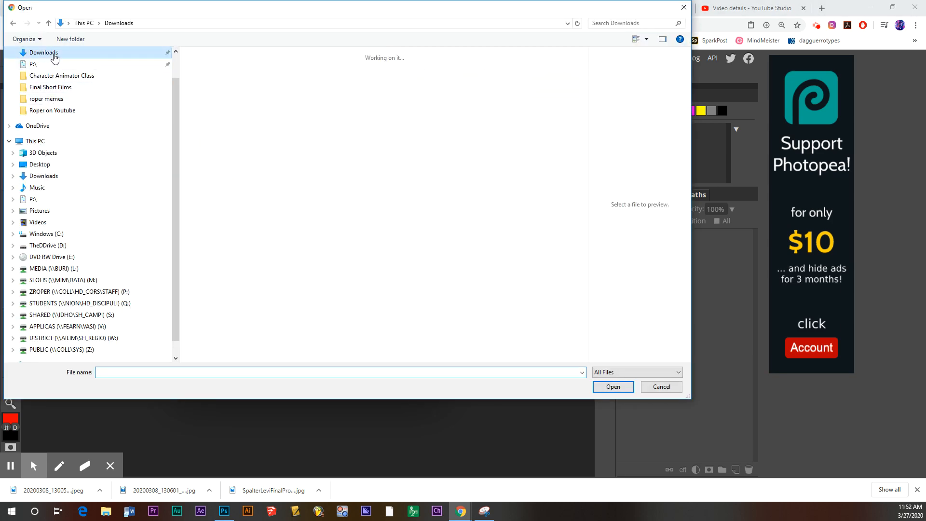
{"action": "left_click", "coordinate": [240, 72]}
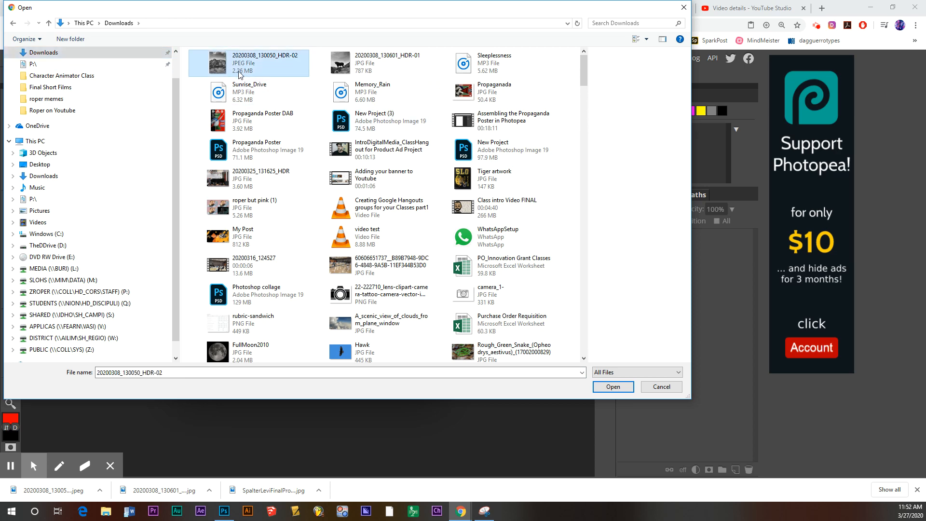
{"action": "left_click", "coordinate": [380, 63], "text": "ctrl"}
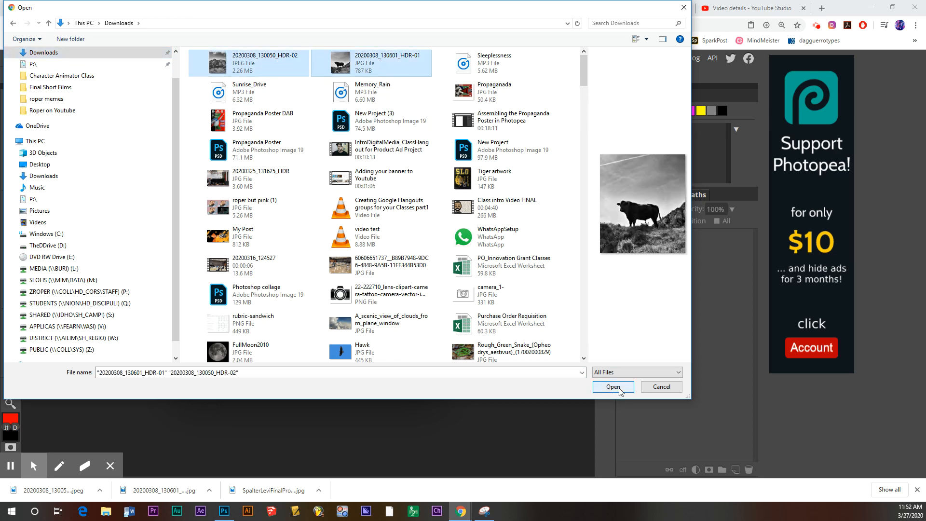
{"action": "left_click", "coordinate": [613, 386]}
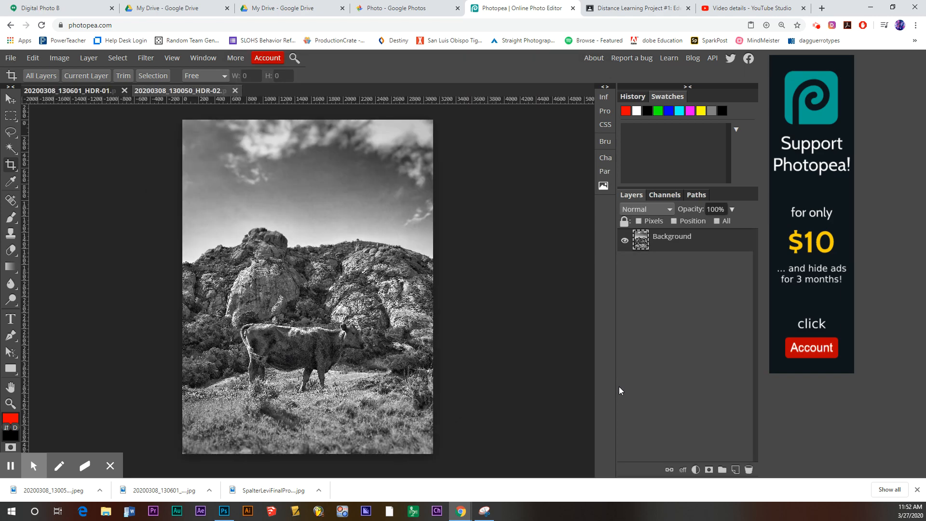
Flip between the two cow photo documents, ending on the bull silhouette photo.
{"action": "left_click", "coordinate": [101, 92]}
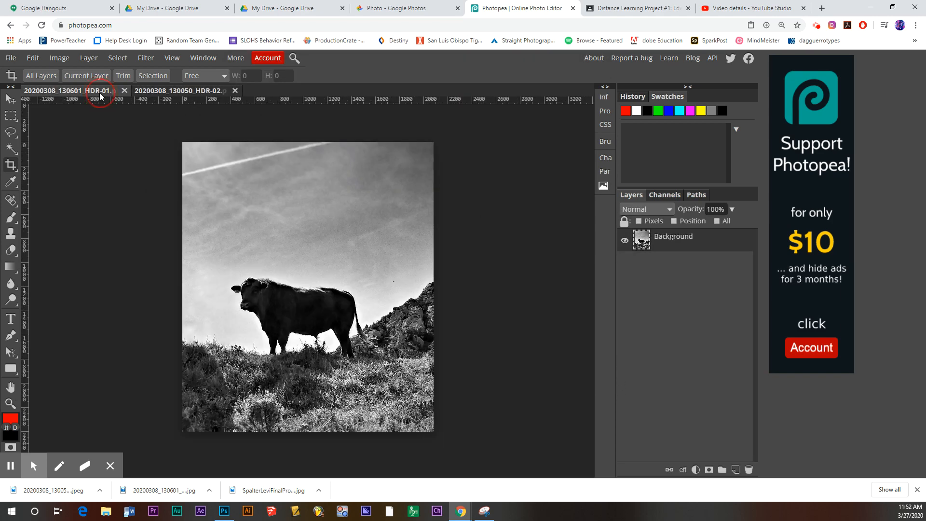
{"action": "left_click", "coordinate": [172, 91]}
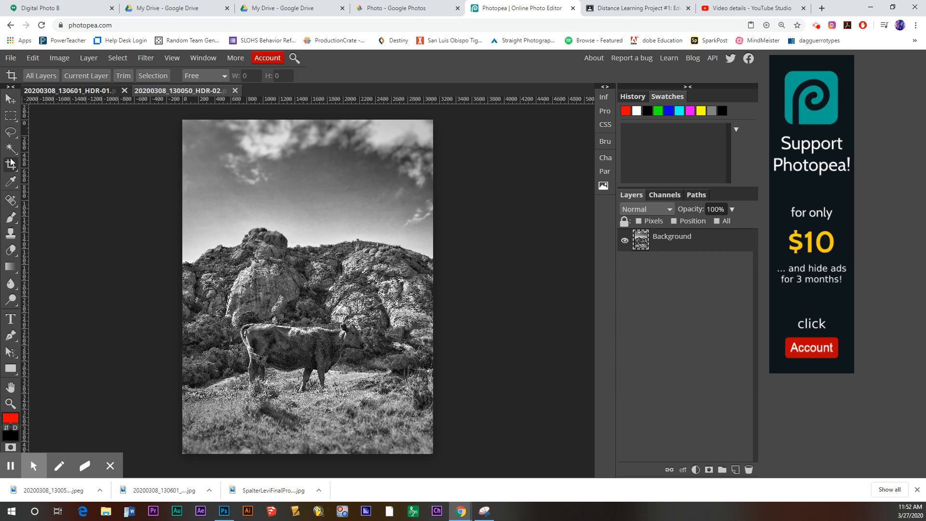
{"action": "left_click", "coordinate": [62, 94]}
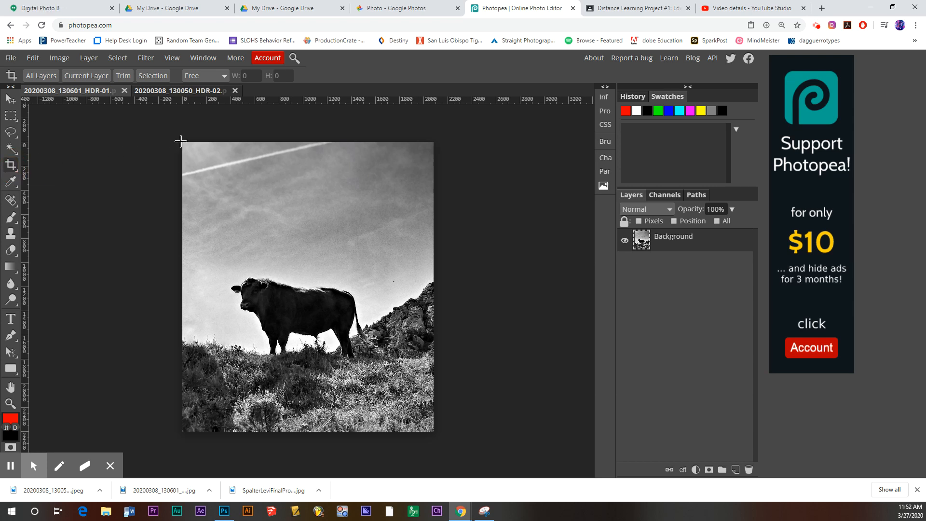
Crop past the right edge to roughly double the bull photo's canvas width.
{"action": "left_click_drag", "start_coordinate": [182, 141], "coordinate": [640, 432]}
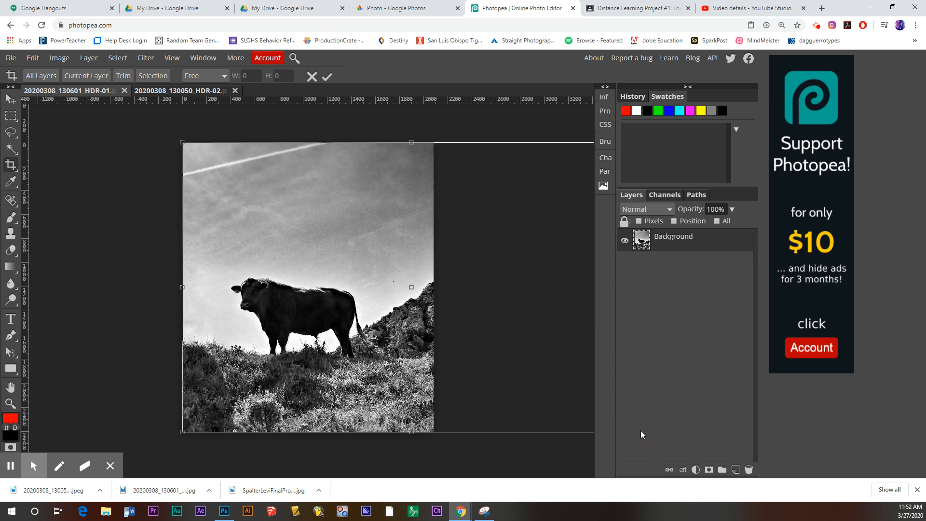
{"action": "left_click_drag", "start_coordinate": [497, 331], "coordinate": [468, 316]}
{"action": "left_click", "coordinate": [327, 76]}
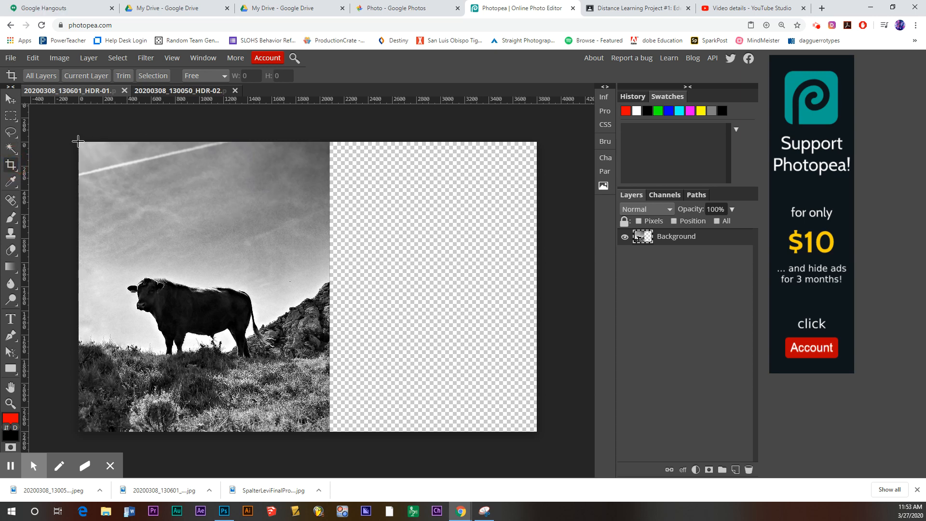
{"action": "left_click_drag", "start_coordinate": [78, 141], "coordinate": [584, 431]}
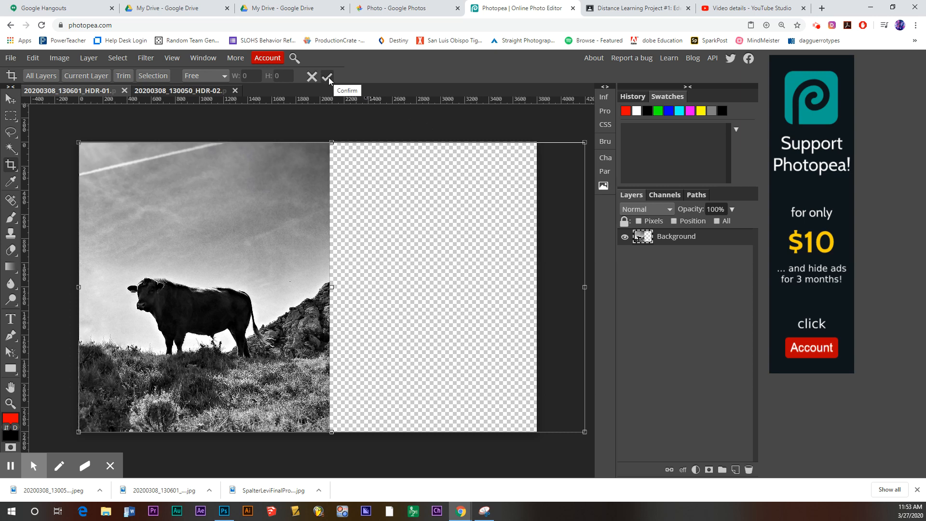
{"action": "left_click", "coordinate": [328, 77]}
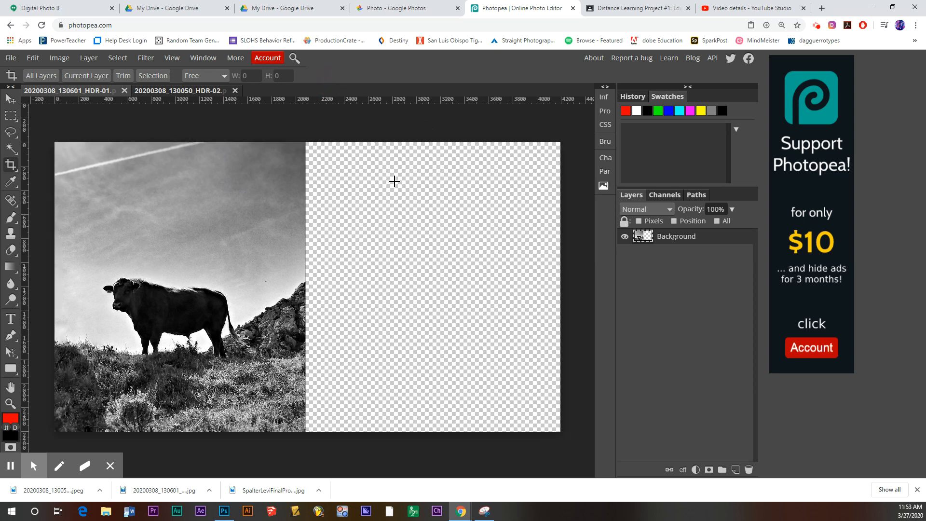
Drag the rocky cow photo into the widened bull document and shift it left.
{"action": "left_click", "coordinate": [201, 94]}
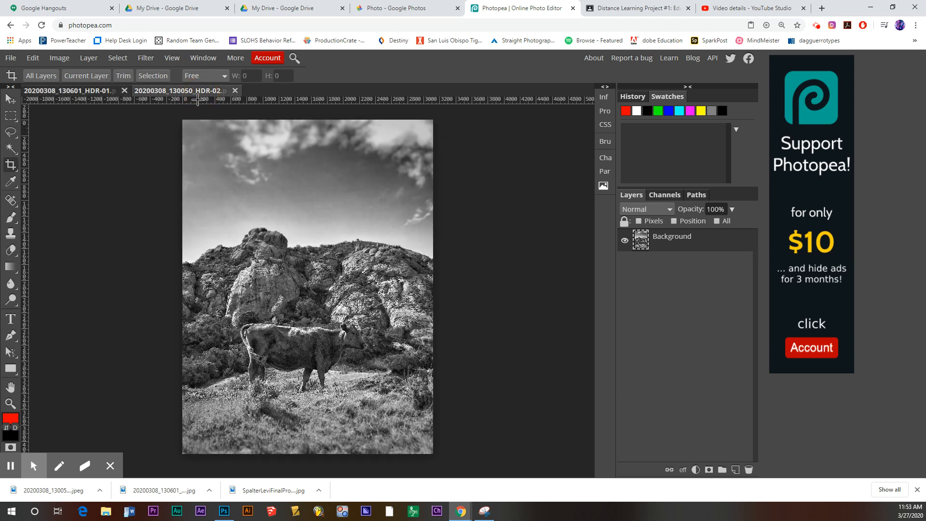
{"action": "left_click", "coordinate": [14, 103]}
{"action": "left_click_drag", "start_coordinate": [296, 278], "coordinate": [382, 246]}
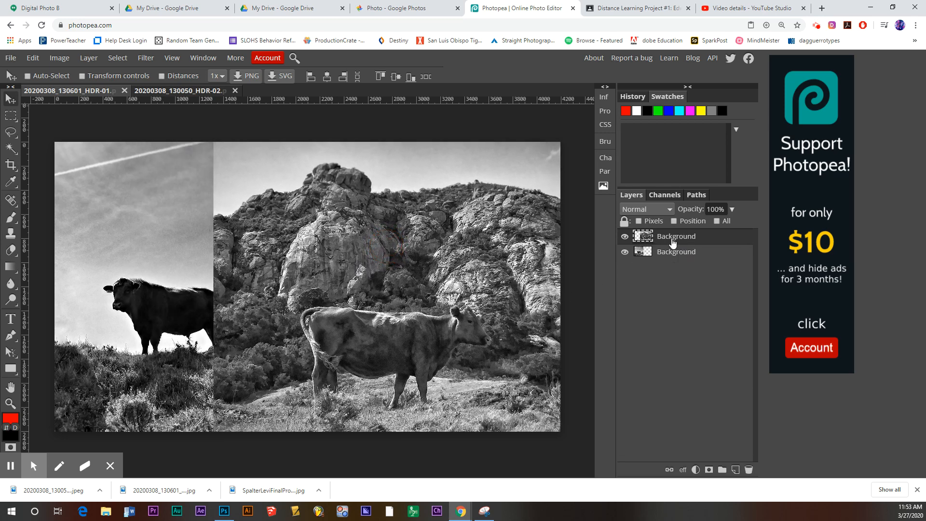
{"action": "left_click_drag", "start_coordinate": [520, 236], "coordinate": [458, 307]}
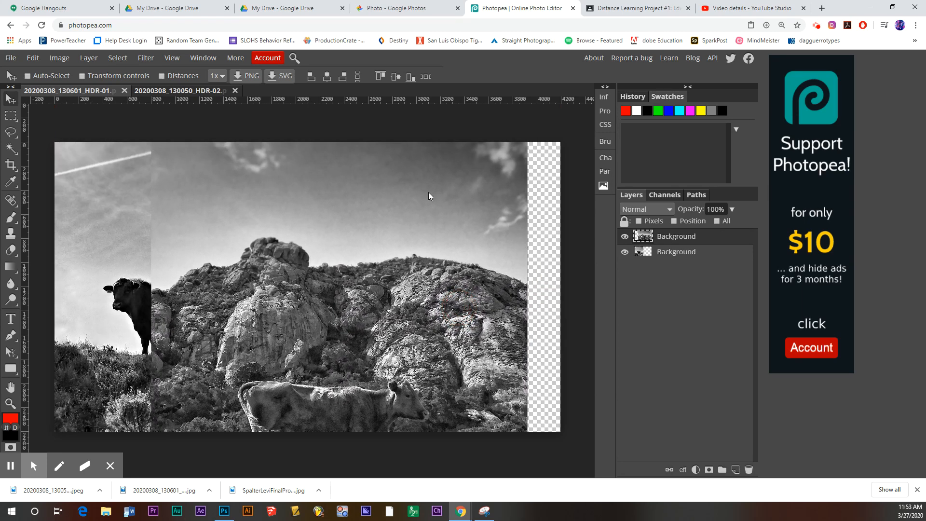
Free-transform the rocky cow layer to 67% and fit it into the canvas's right half.
{"action": "left_click", "coordinate": [31, 60]}
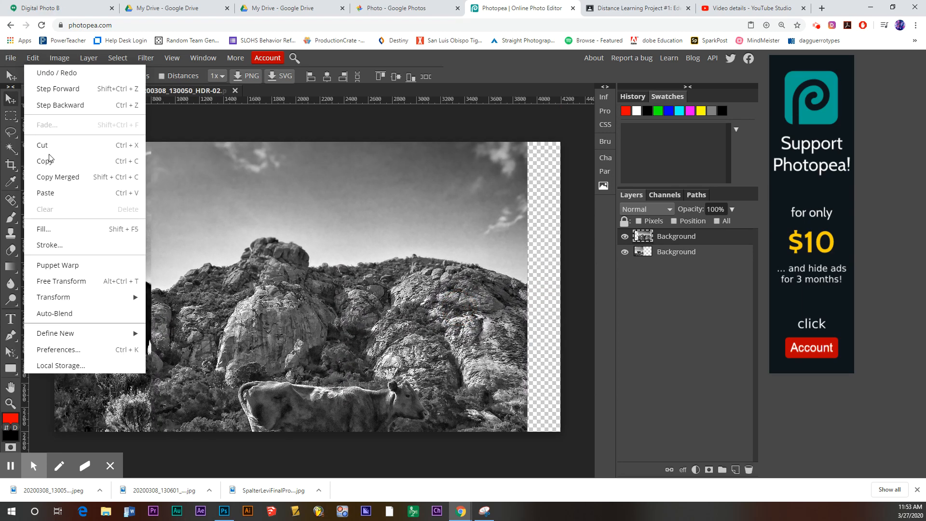
{"action": "left_click", "coordinate": [77, 280]}
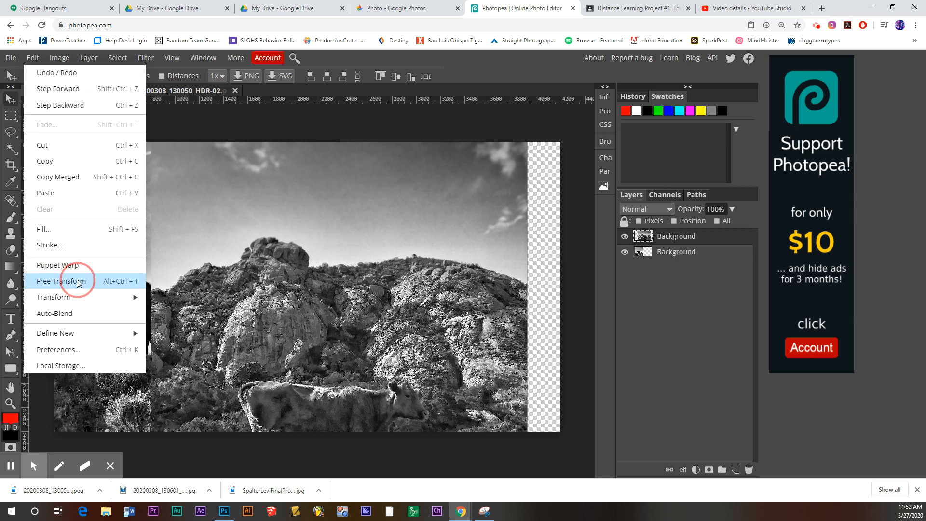
{"action": "left_click_drag", "start_coordinate": [466, 222], "coordinate": [471, 302]}
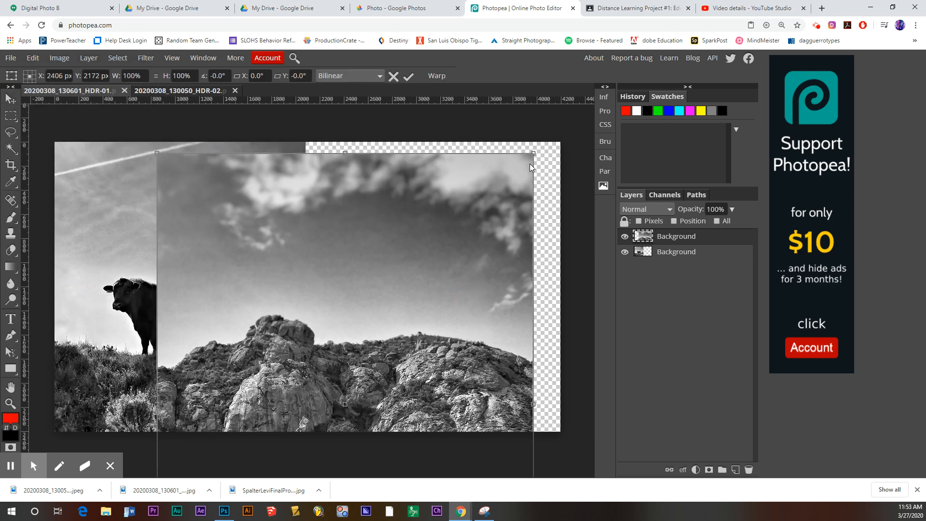
{"action": "left_click_drag", "start_coordinate": [533, 153], "coordinate": [386, 305]}
{"action": "left_click_drag", "start_coordinate": [374, 366], "coordinate": [525, 143]}
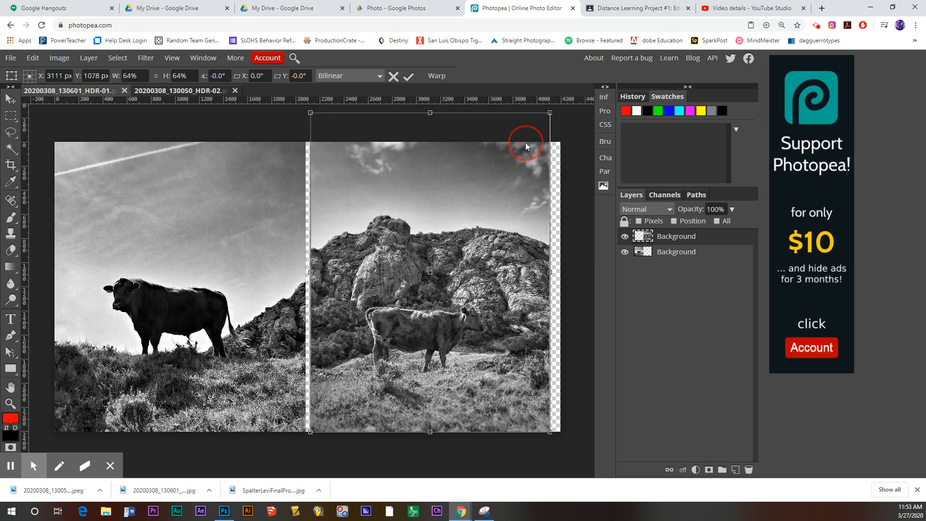
{"action": "left_click_drag", "start_coordinate": [549, 113], "coordinate": [561, 106]}
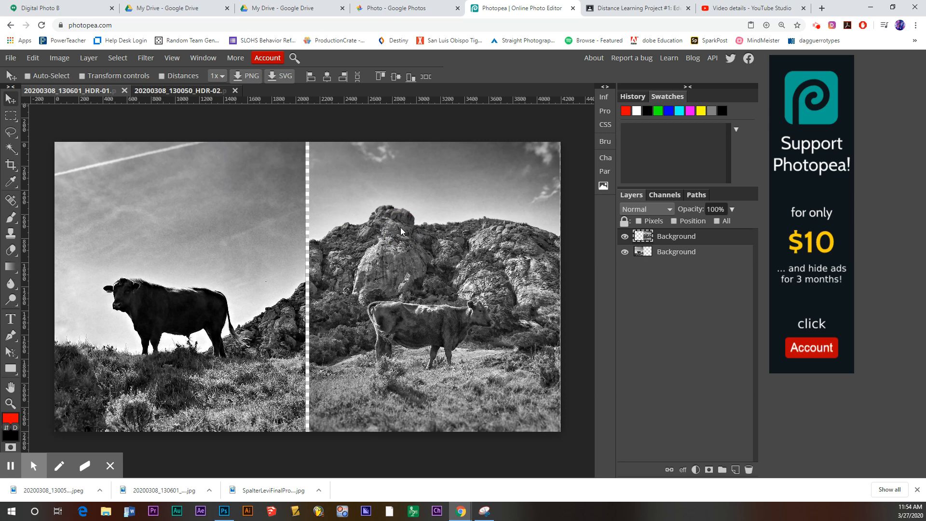
{"action": "key", "text": "shift+Left"}
{"action": "key", "text": "shift+Left"}
{"action": "key", "text": "shift+Left"}
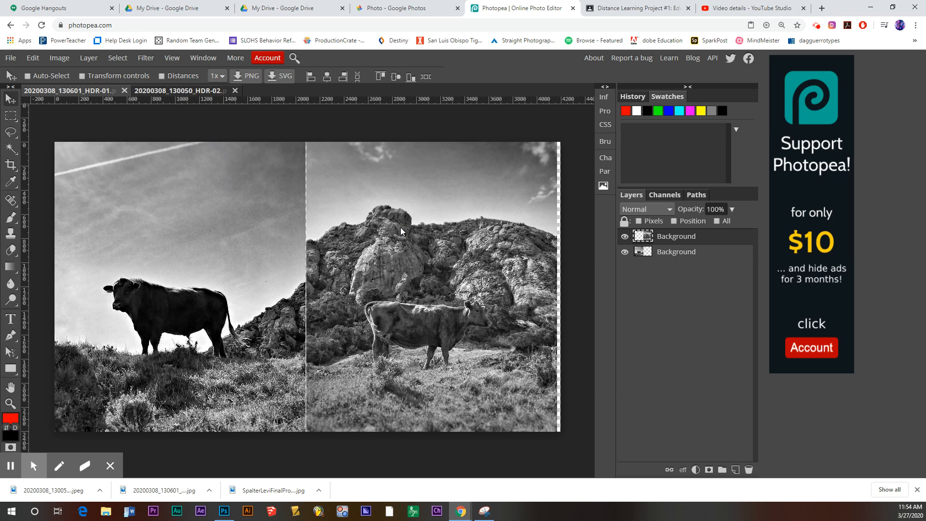
{"action": "key", "text": "Left"}
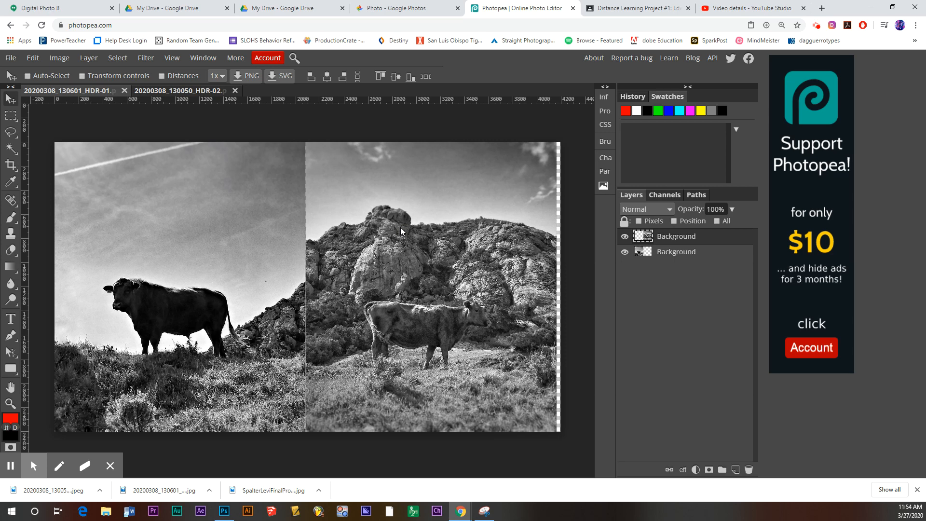
{"action": "key", "text": "shift+Right"}
{"action": "key", "text": "shift+Right"}
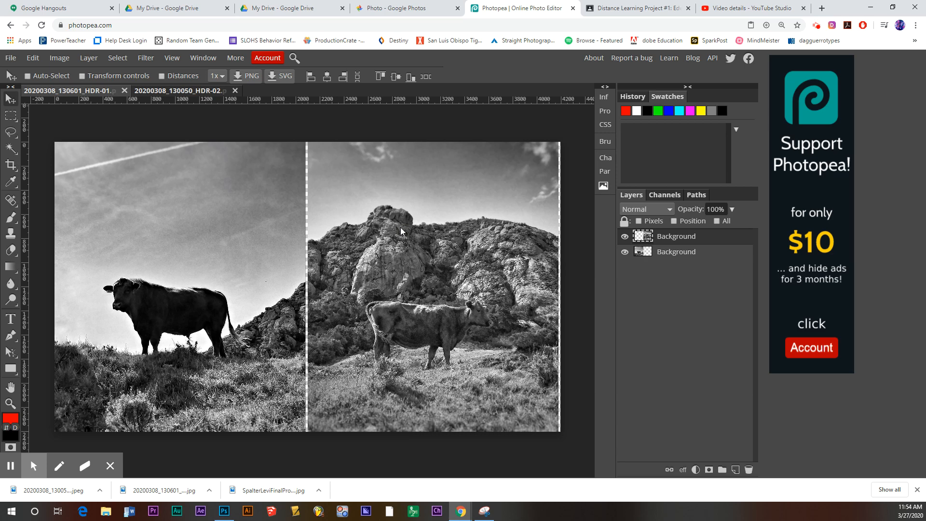
Crop the canvas to both photos' outer edges, pulling the top edge down slightly.
{"action": "left_click", "coordinate": [10, 164]}
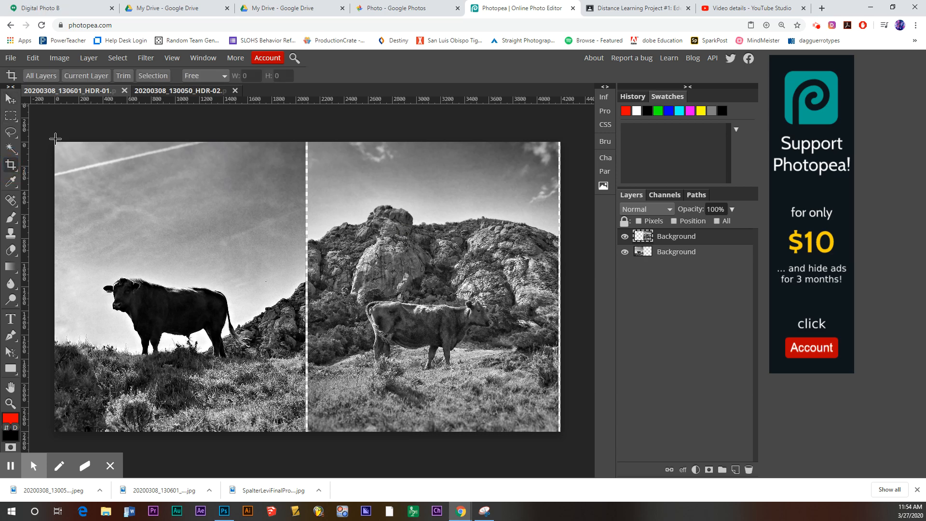
{"action": "left_click_drag", "start_coordinate": [53, 139], "coordinate": [554, 428]}
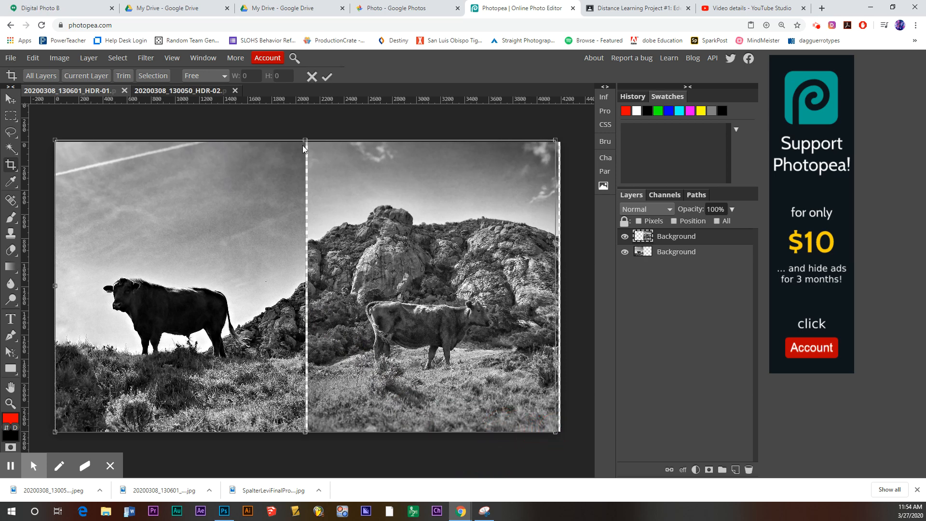
{"action": "left_click_drag", "start_coordinate": [303, 145], "coordinate": [302, 148]}
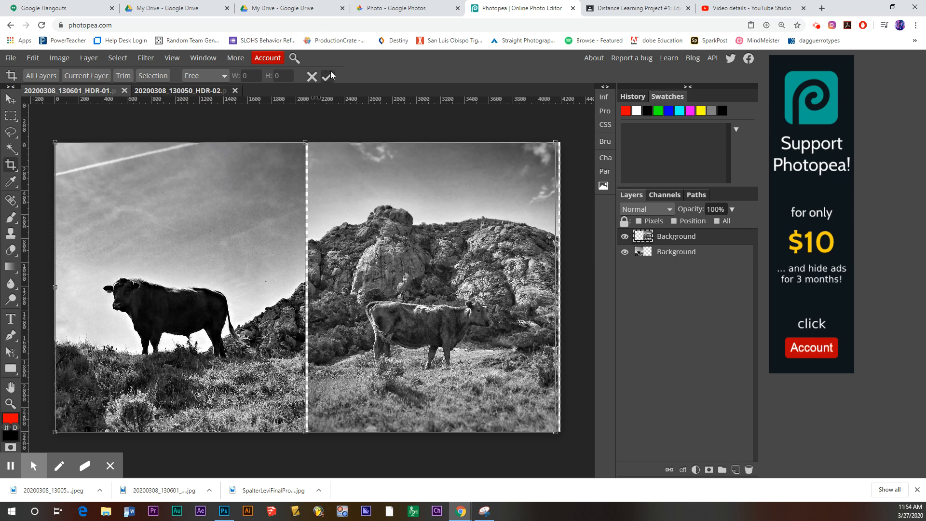
{"action": "left_click", "coordinate": [327, 76]}
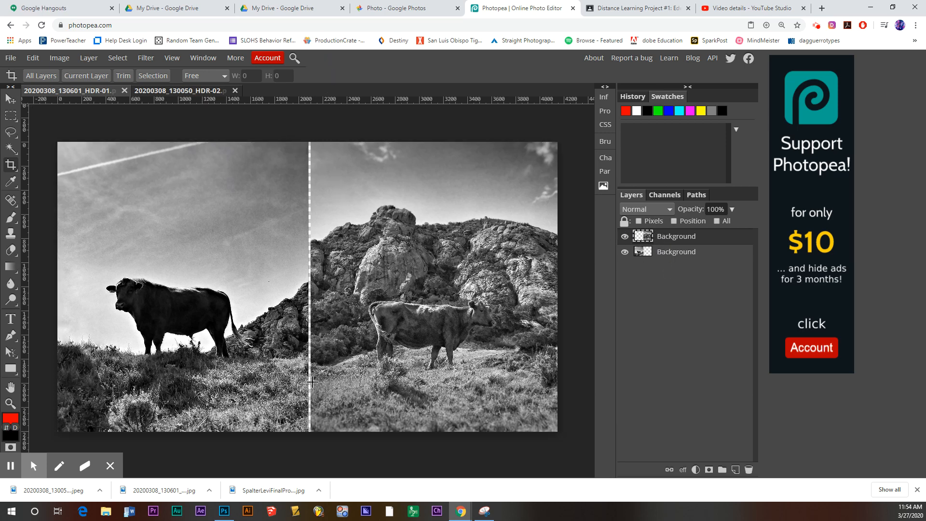
Select the lower bull photo layer and bring up the Layer menu.
{"action": "left_click", "coordinate": [682, 253]}
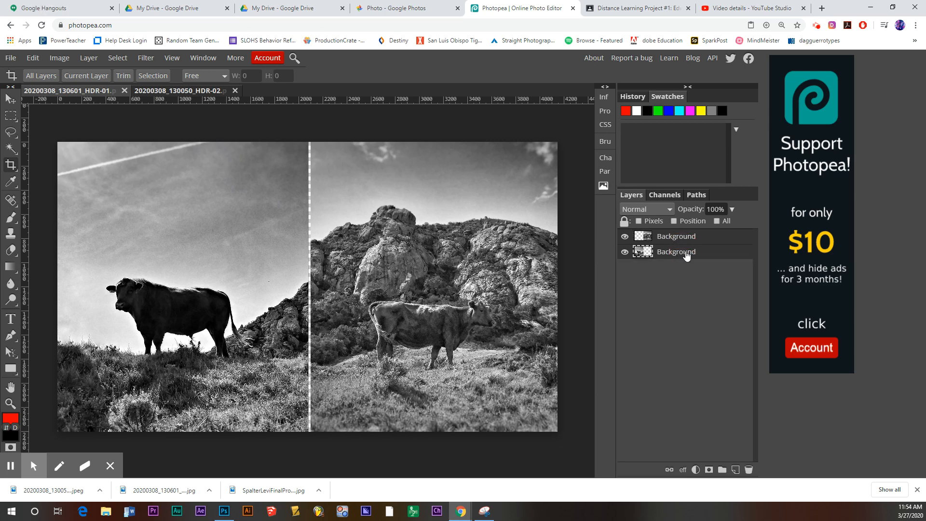
{"action": "left_click", "coordinate": [119, 61]}
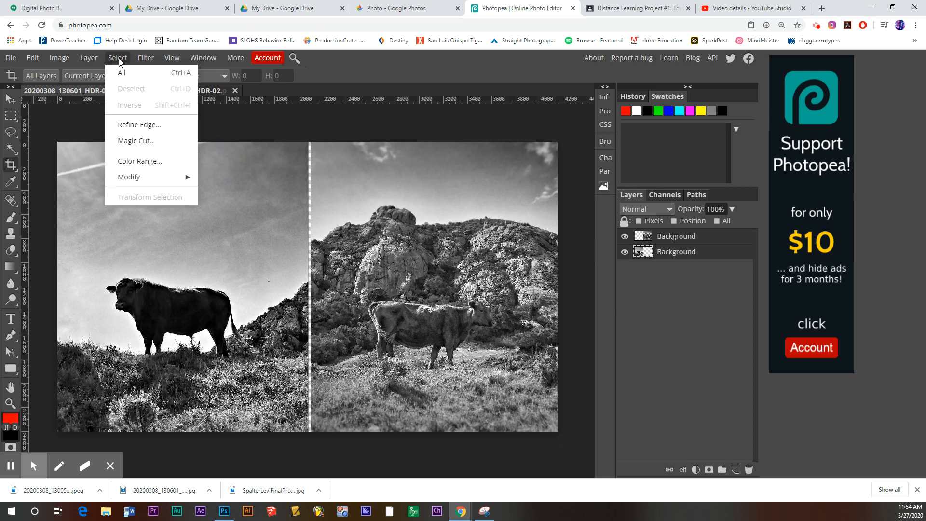
{"action": "mouse_move", "coordinate": [92, 60]}
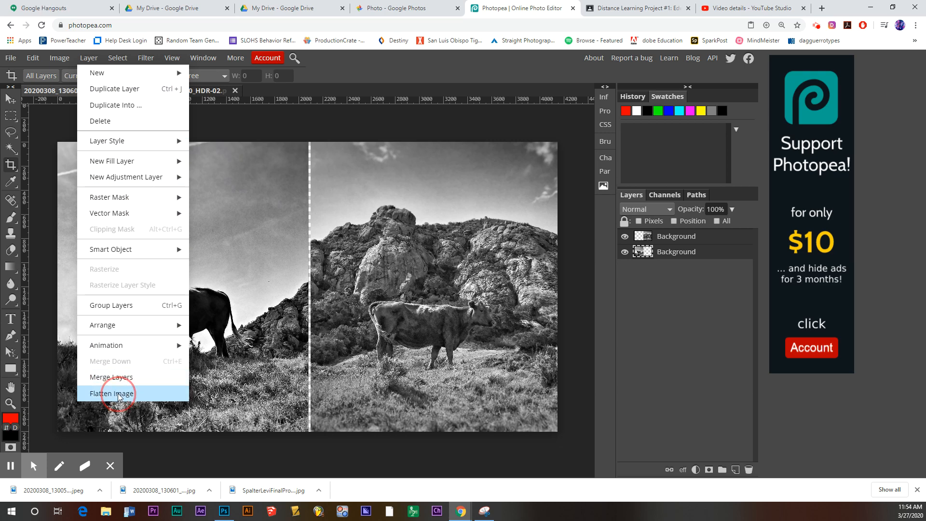
Flatten the image so both cow photos become one Background layer.
{"action": "left_click", "coordinate": [119, 396]}
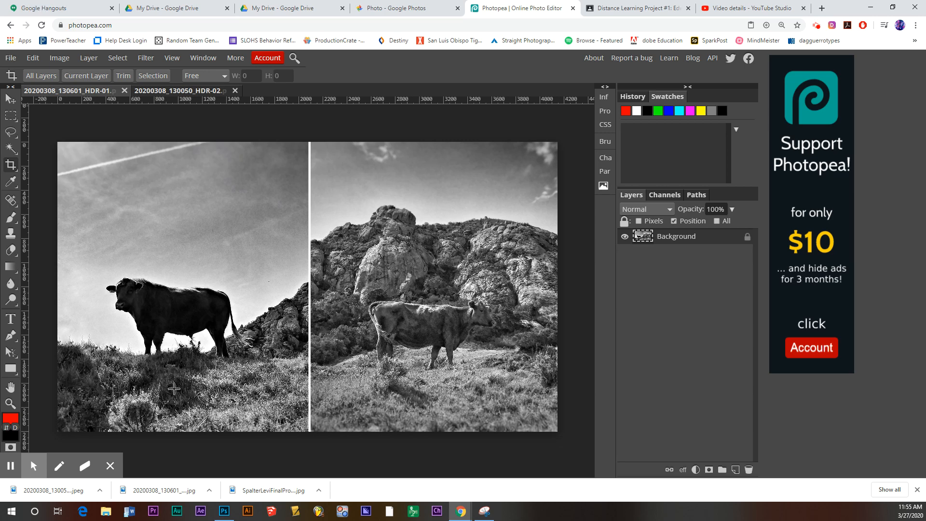
{"action": "left_click", "coordinate": [15, 370]}
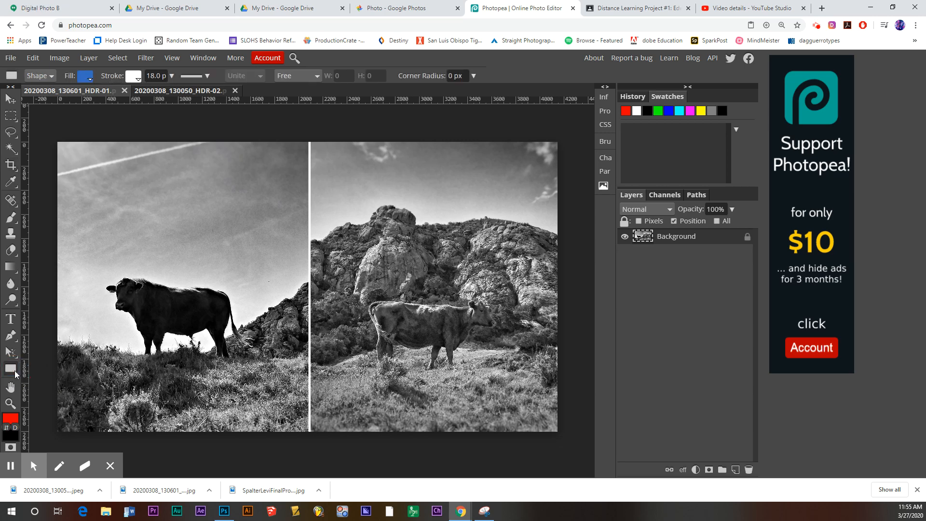
{"action": "left_click", "coordinate": [89, 77]}
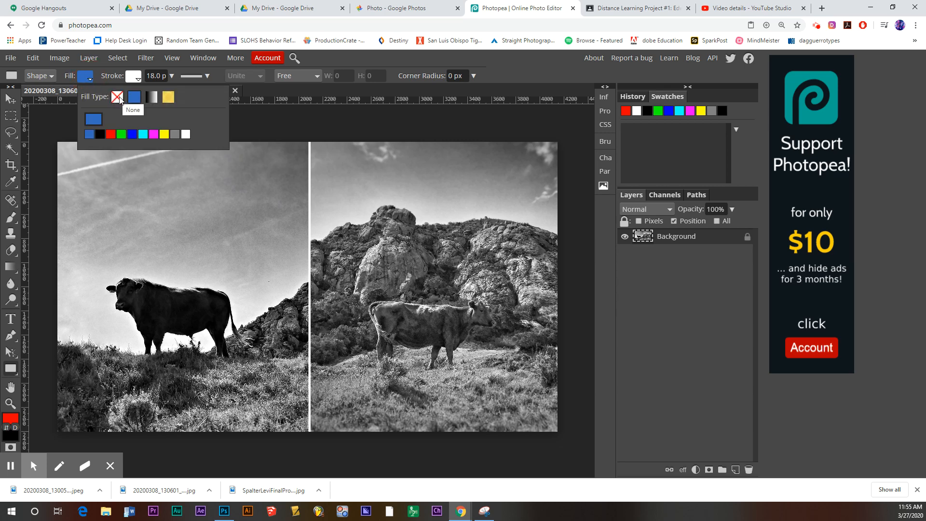
{"action": "left_click", "coordinate": [119, 98]}
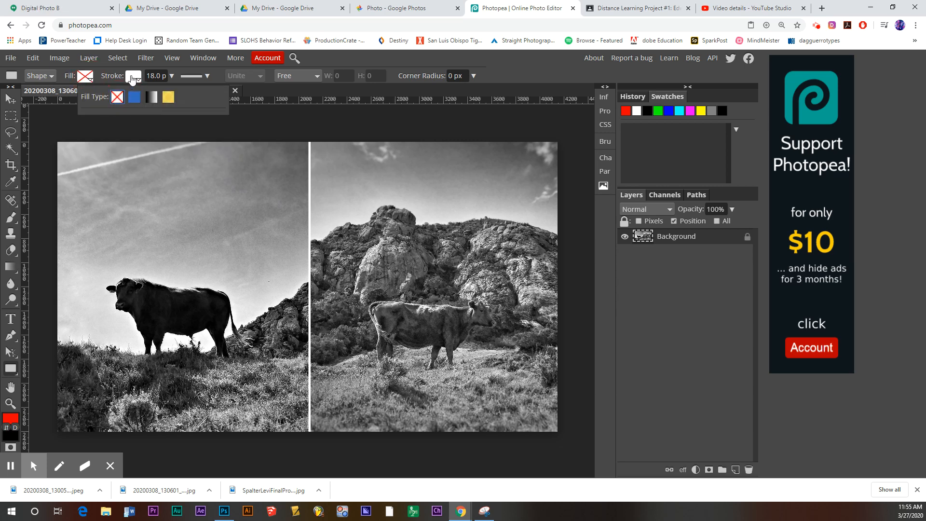
{"action": "left_click", "coordinate": [133, 78]}
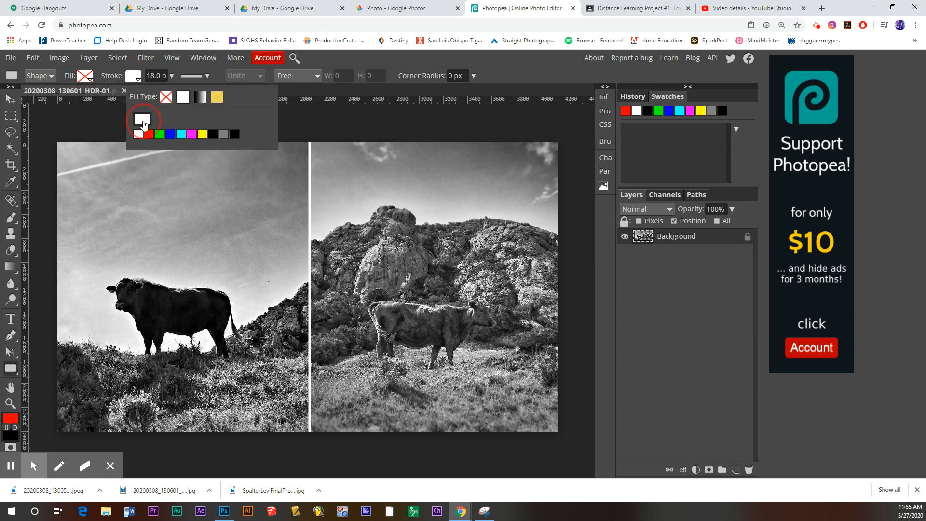
{"action": "left_click", "coordinate": [143, 123]}
{"action": "left_click", "coordinate": [299, 276]}
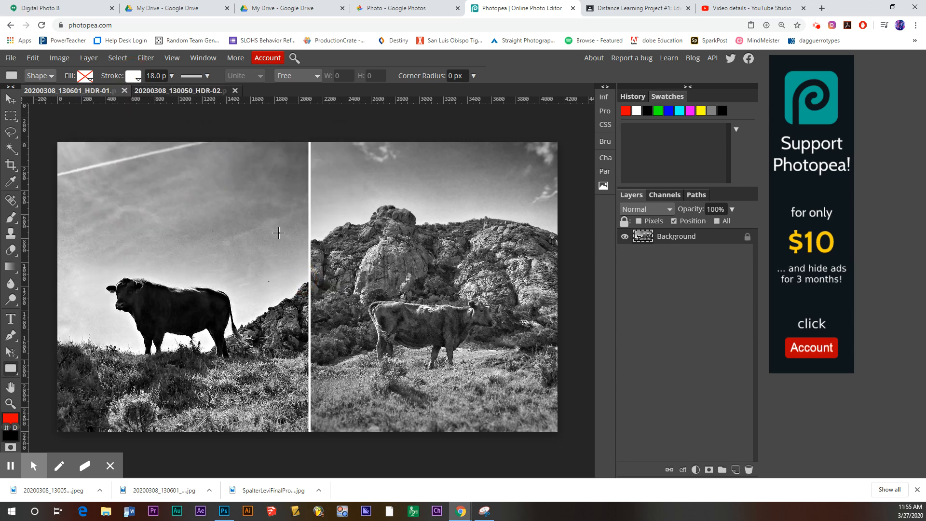
{"action": "left_click", "coordinate": [153, 76]}
{"action": "left_click", "coordinate": [134, 75]}
{"action": "type", "text": "20"}
{"action": "left_click_drag", "start_coordinate": [57, 141], "coordinate": [144, 204]}
{"action": "left_click_drag", "start_coordinate": [365, 349], "coordinate": [556, 431]}
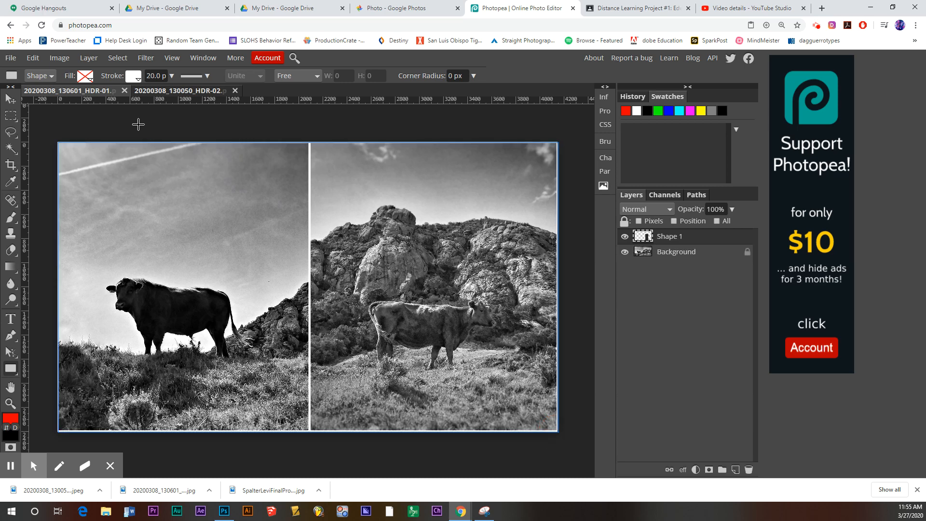
{"action": "left_click", "coordinate": [11, 99]}
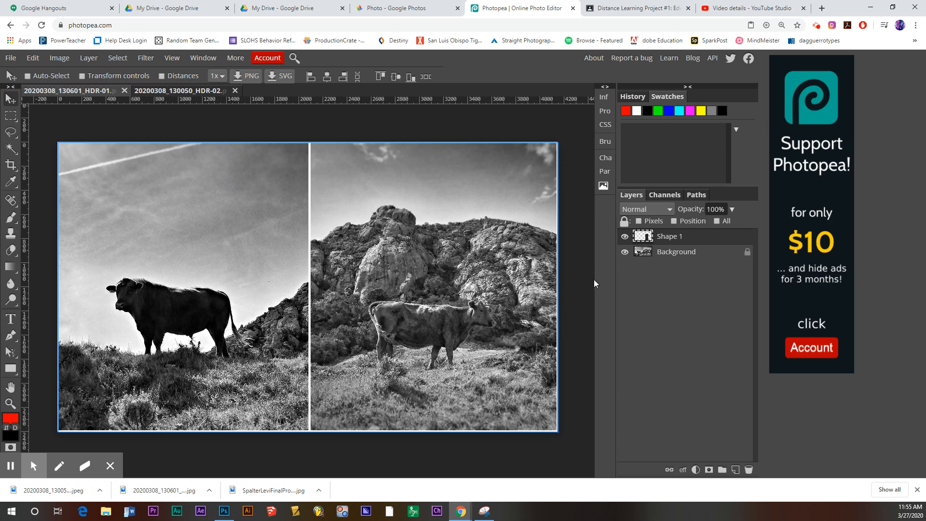
{"action": "key", "text": "Delete"}
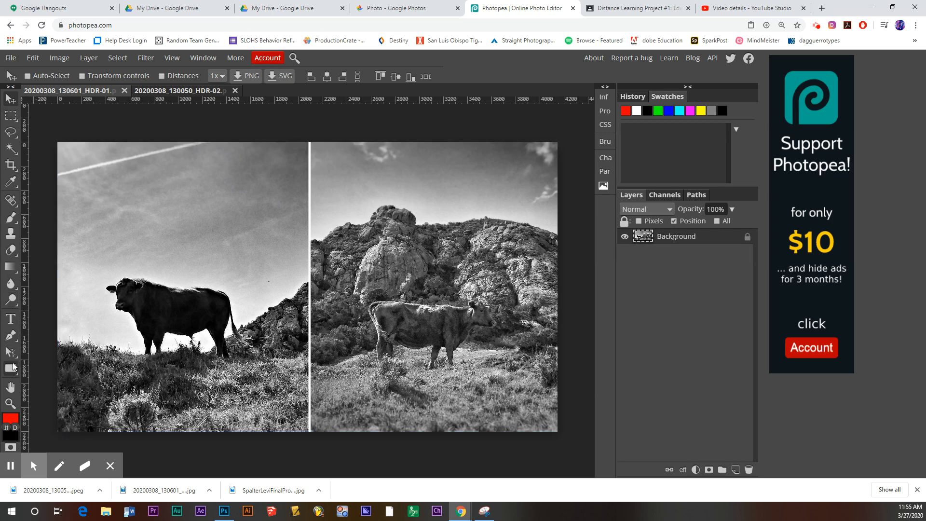
Set the Rectangle stroke width to 30 and draw a white border around the diptych.
{"action": "left_click", "coordinate": [10, 369]}
{"action": "left_click", "coordinate": [153, 76]}
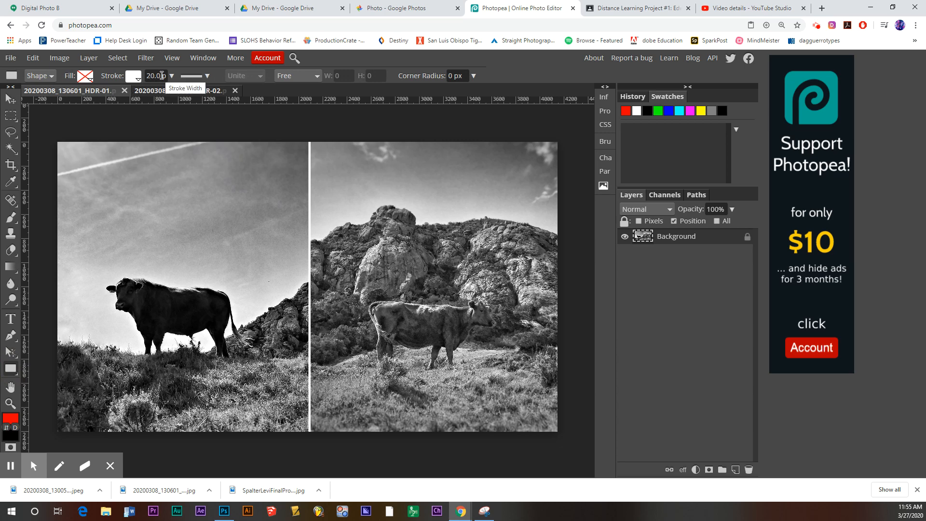
{"action": "type", "text": "30"}
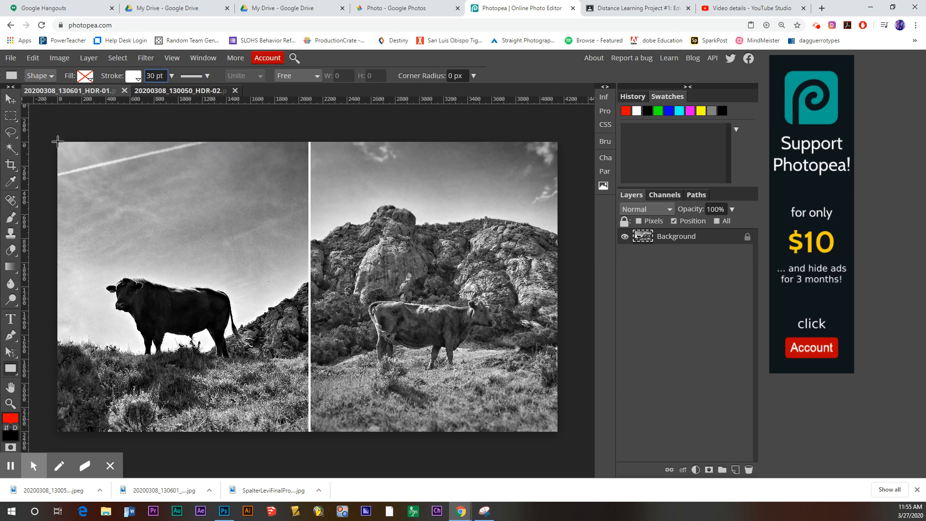
{"action": "left_click_drag", "start_coordinate": [58, 142], "coordinate": [556, 431]}
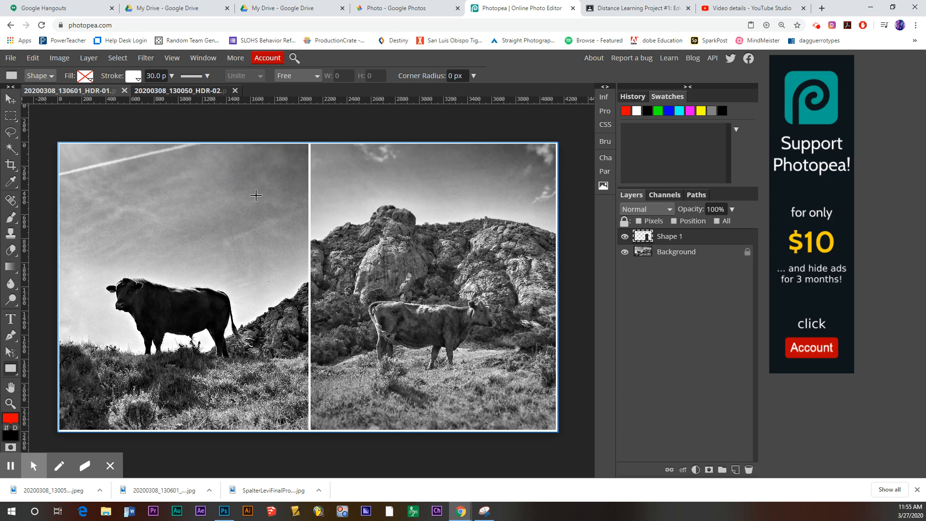
Export the bordered diptych as a 4149 × 2402 JPG at 90% quality and download it.
{"action": "left_click", "coordinate": [11, 58]}
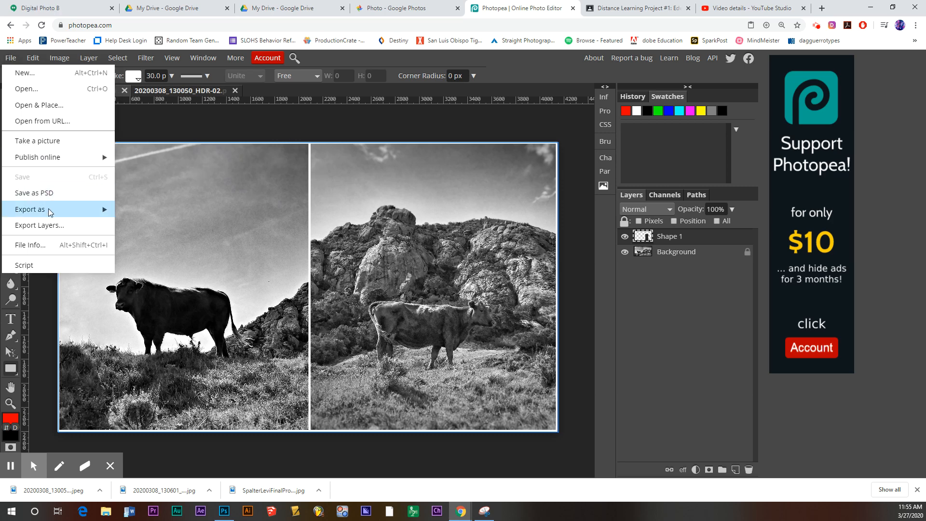
{"action": "mouse_move", "coordinate": [50, 210]}
{"action": "left_click", "coordinate": [151, 229]}
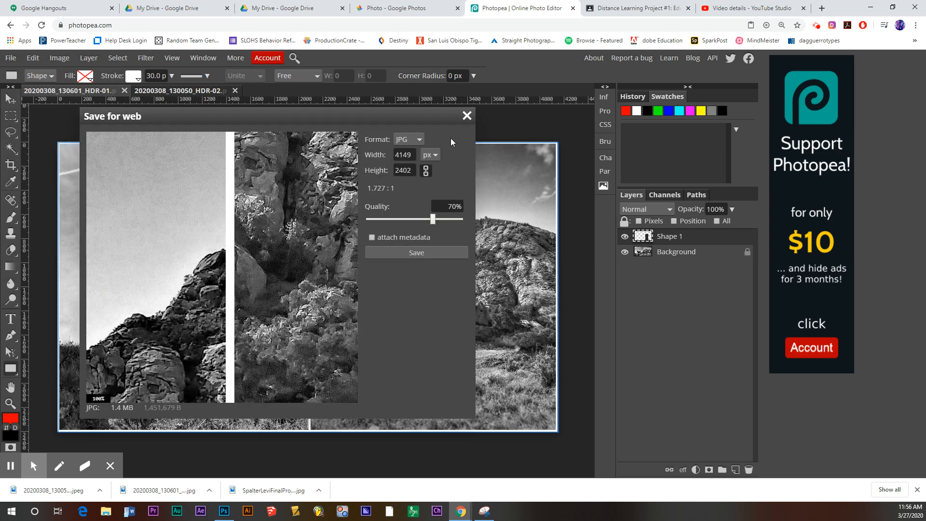
{"action": "left_click", "coordinate": [433, 220]}
{"action": "left_click_drag", "start_coordinate": [445, 211], "coordinate": [449, 213]}
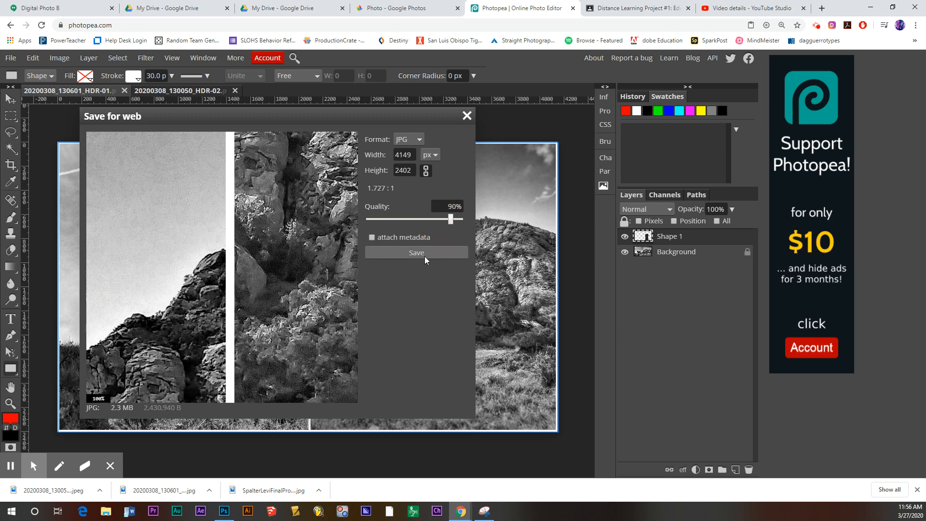
{"action": "left_click", "coordinate": [416, 253]}
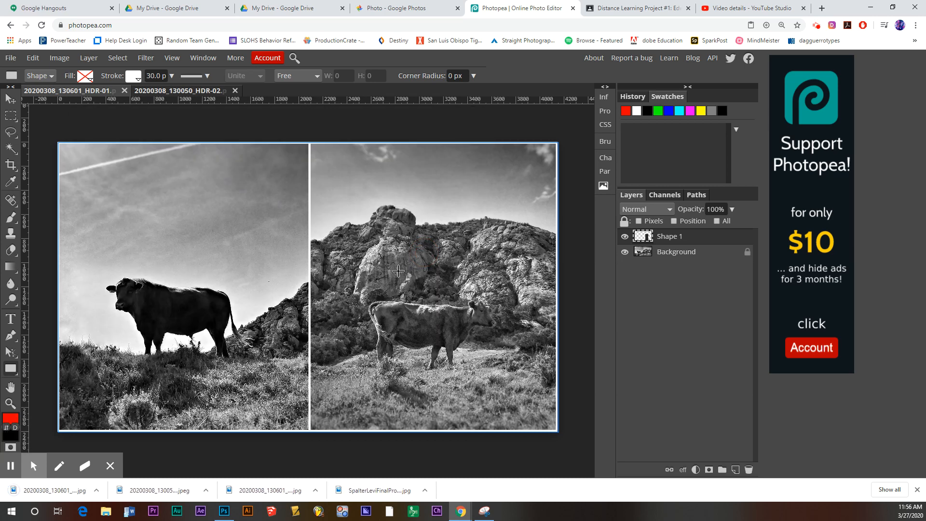
Locate the downloaded JPG in the Downloads folder and rename it to the student's name followed by 'Diptych1_'.
{"action": "left_click", "coordinate": [100, 490]}
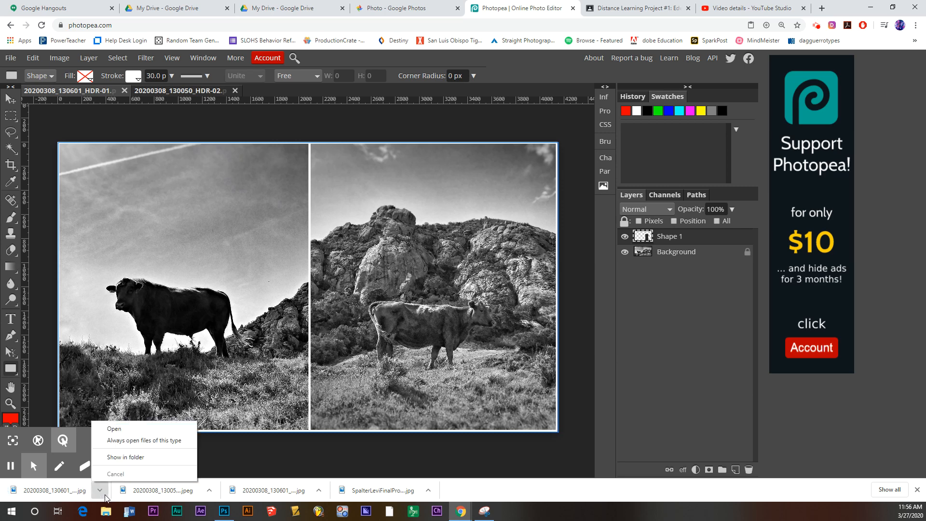
{"action": "left_click", "coordinate": [125, 456]}
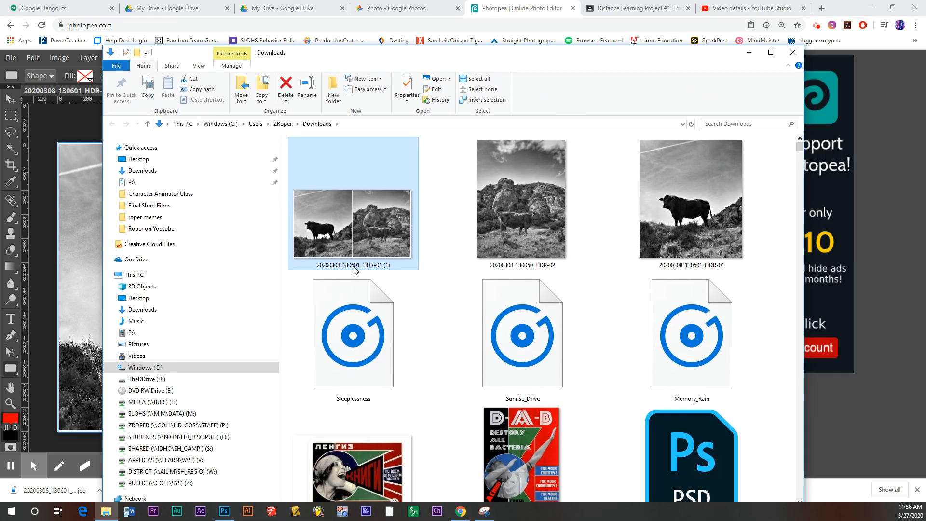
{"action": "left_click", "coordinate": [366, 264]}
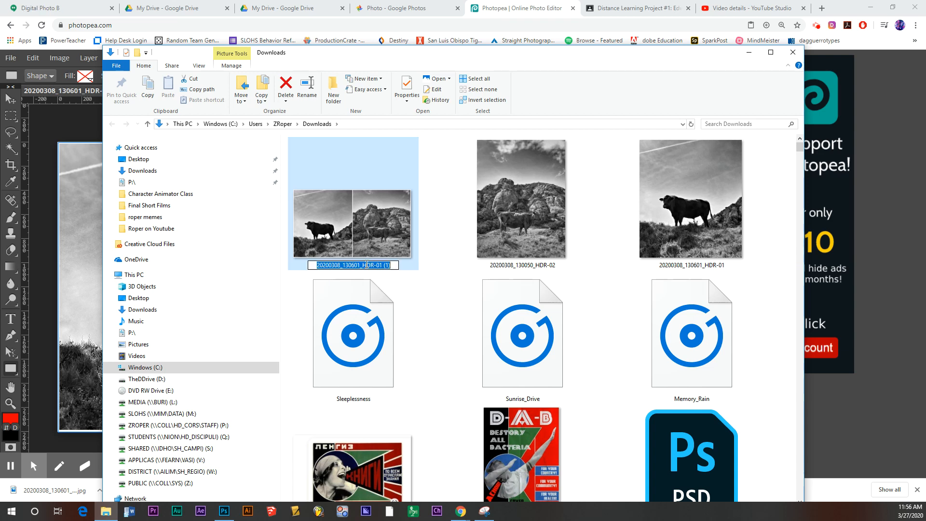
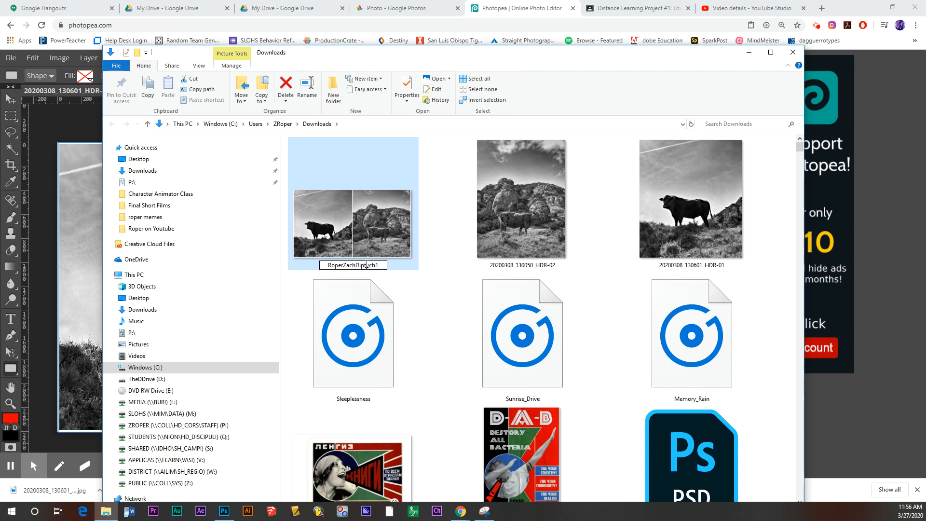
{"action": "left_click", "coordinate": [438, 249]}
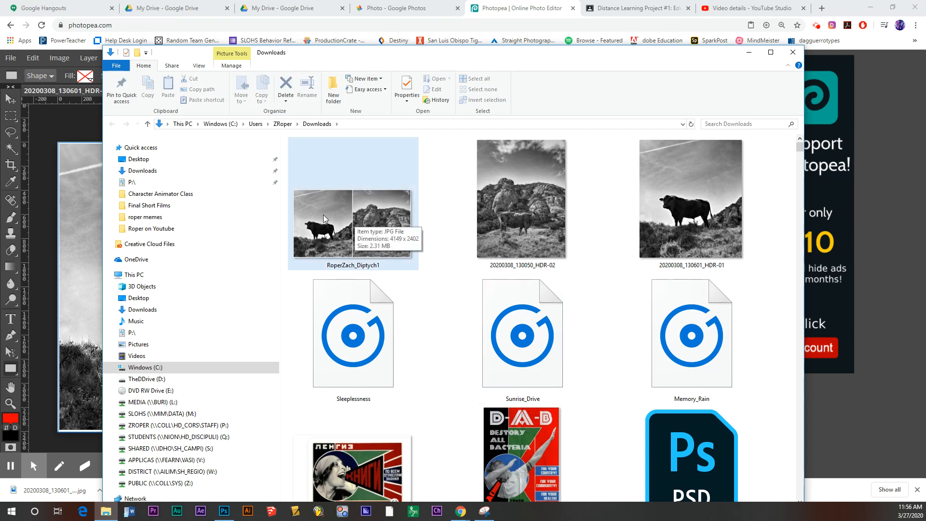
Preview the renamed diptych JPG in Windows Photos, then close it and minimise File Explorer.
{"action": "left_click", "coordinate": [389, 225]}
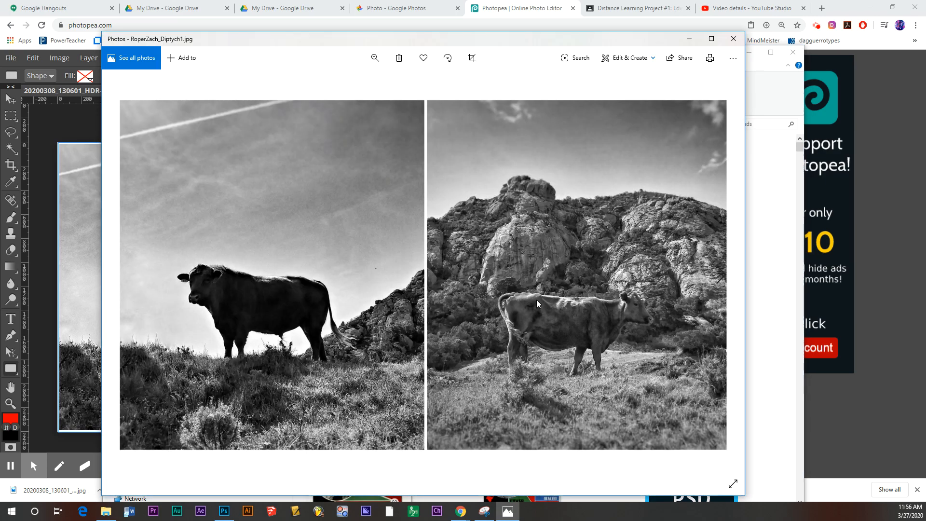
{"action": "left_click", "coordinate": [733, 39]}
{"action": "left_click", "coordinate": [748, 52]}
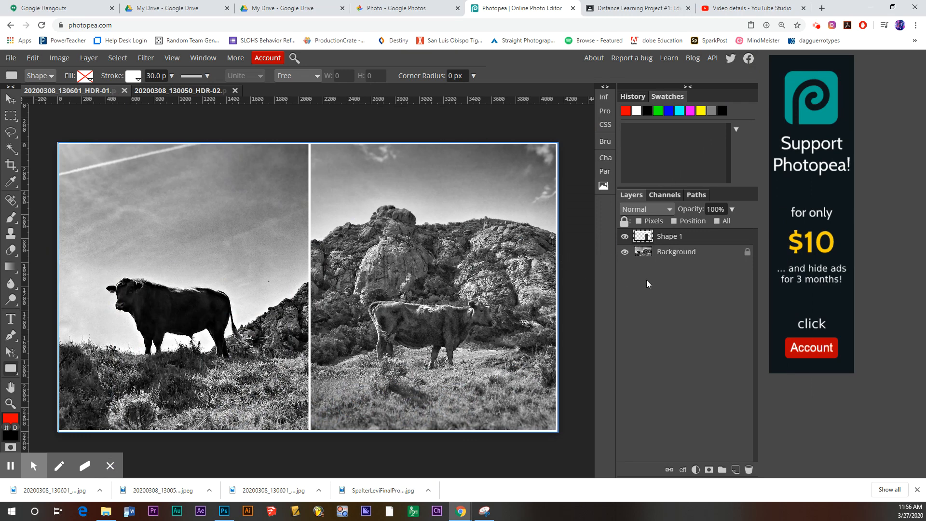
With the Background layer selected, crop-extend the canvas rightward to about 6249 × 2402 px.
{"action": "left_click", "coordinate": [689, 251]}
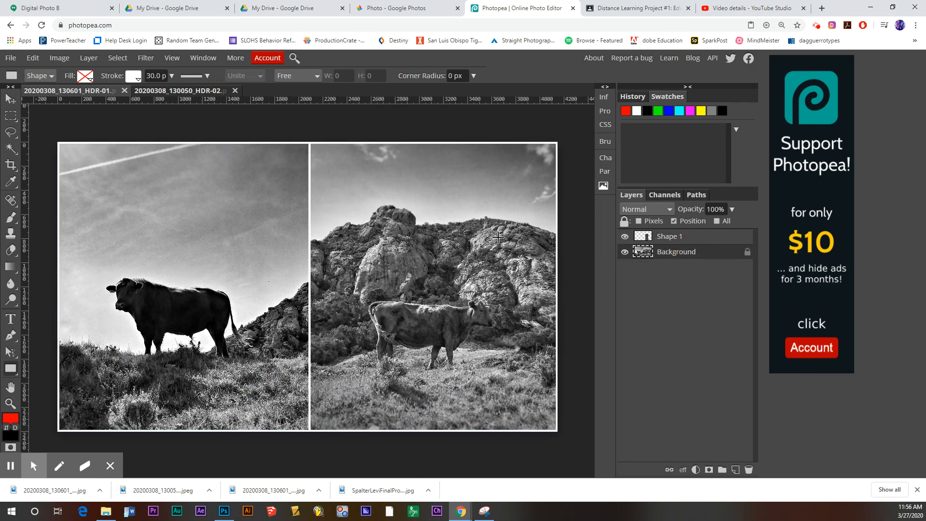
{"action": "key", "text": "ctrl+minus"}
{"action": "key", "text": "ctrl+minus"}
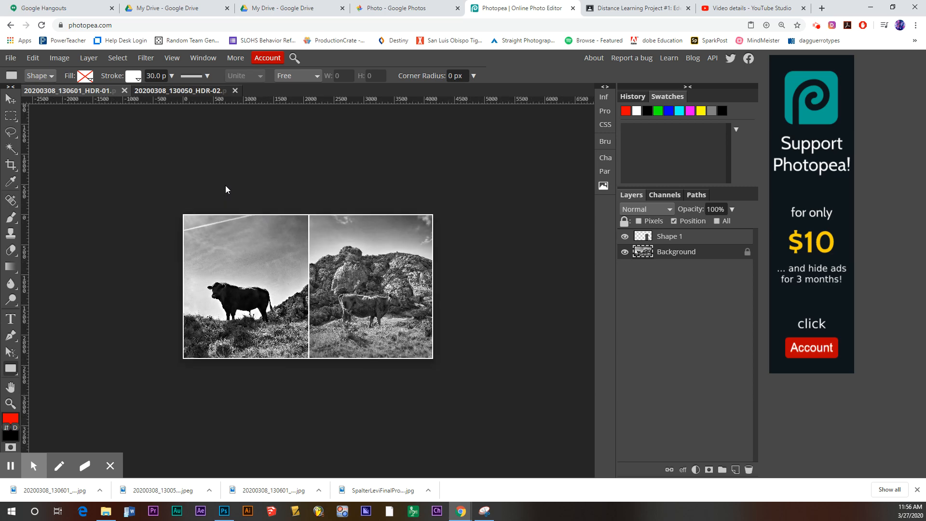
{"action": "left_click", "coordinate": [11, 165]}
{"action": "left_click_drag", "start_coordinate": [182, 214], "coordinate": [560, 357]}
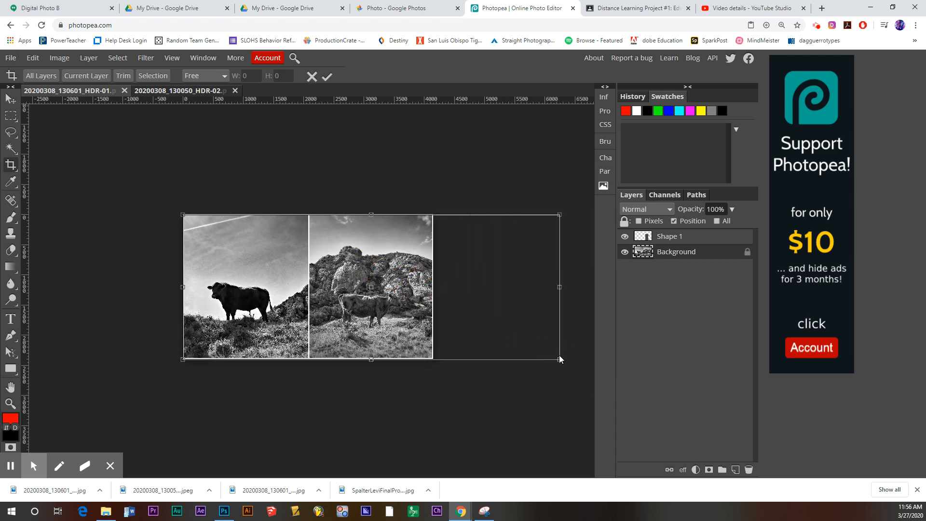
{"action": "left_click", "coordinate": [327, 76]}
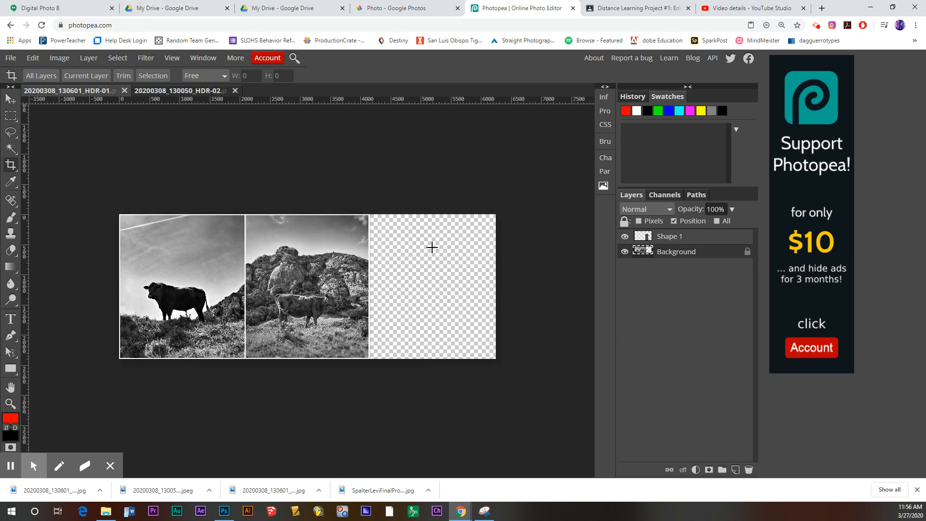